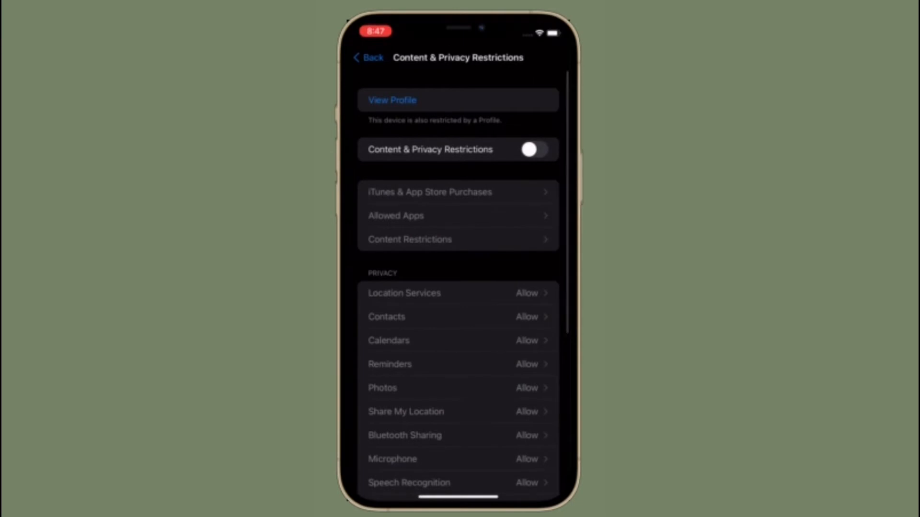
Switch on Content & Privacy Restrictions with the Screen Time passcode and bring up Allowed Apps showing SharePlay.
{"action": "left_click", "coordinate": [533, 150]}
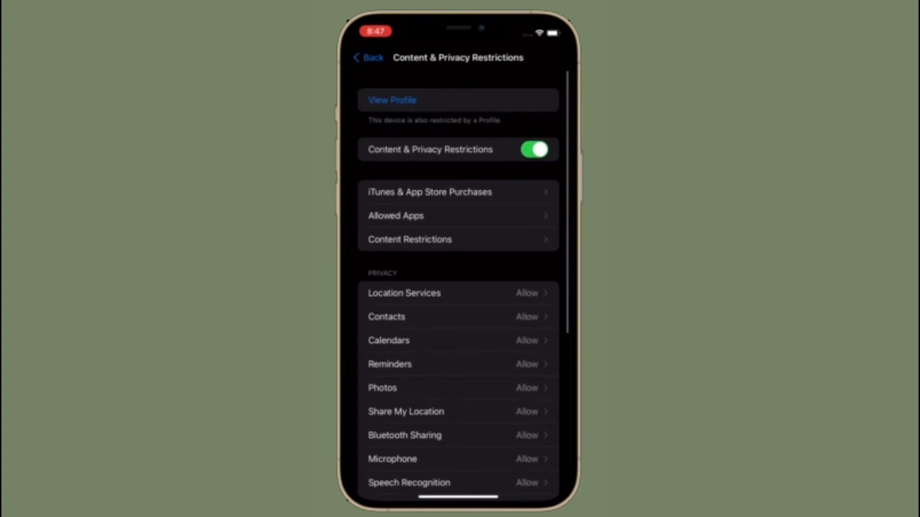
{"action": "left_click", "coordinate": [457, 215]}
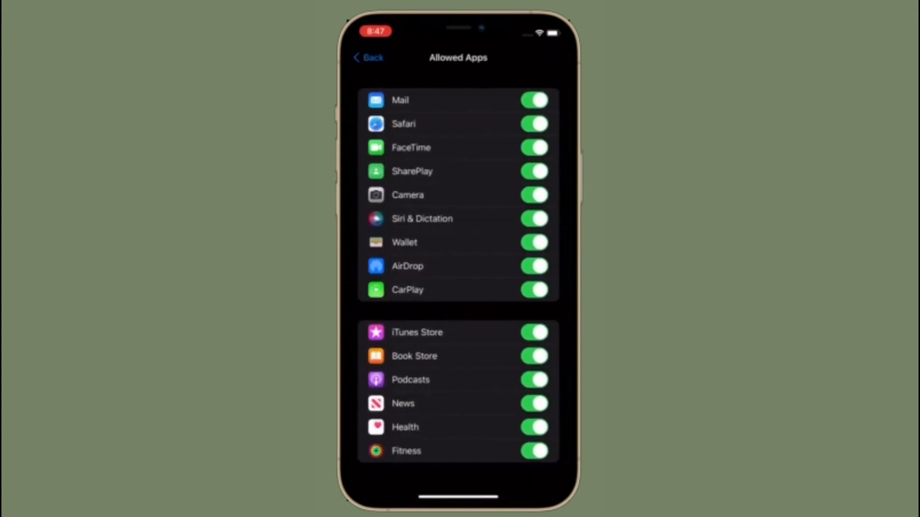